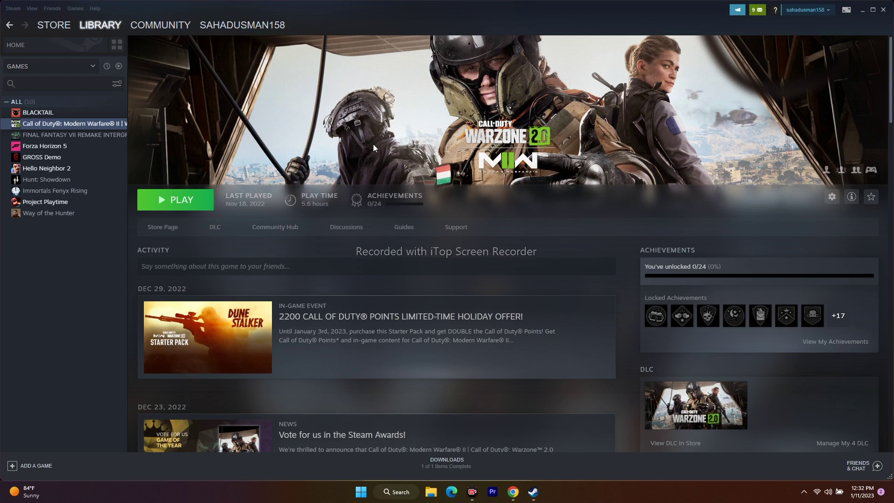
Look through Steam's menu and the Windows power options without restarting, then bring Steam back.
{"action": "left_click", "coordinate": [14, 8]}
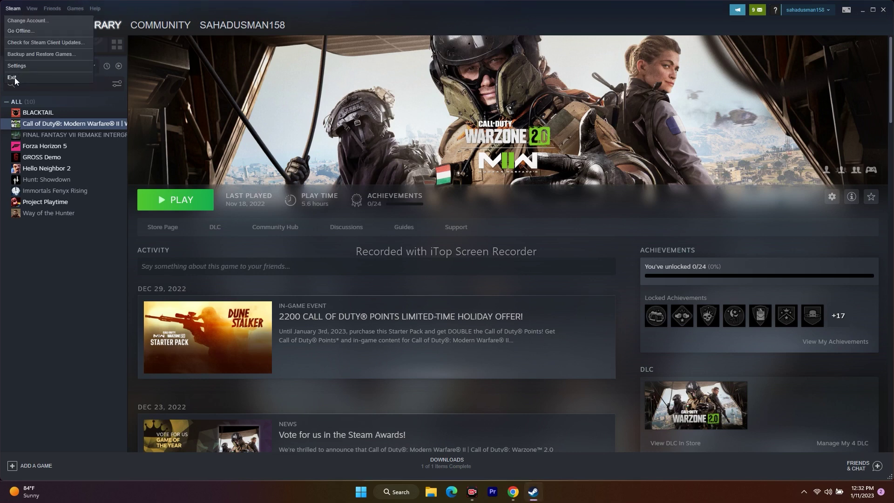
{"action": "left_click", "coordinate": [183, 95]}
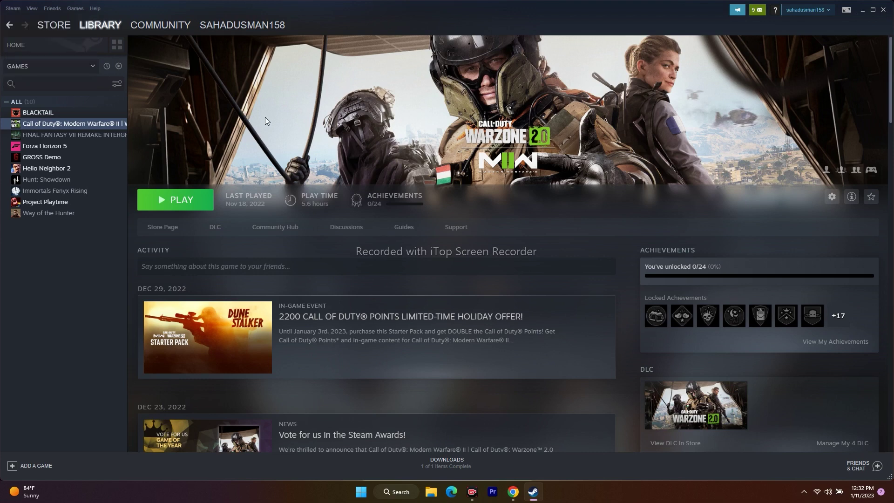
{"action": "left_click", "coordinate": [862, 9]}
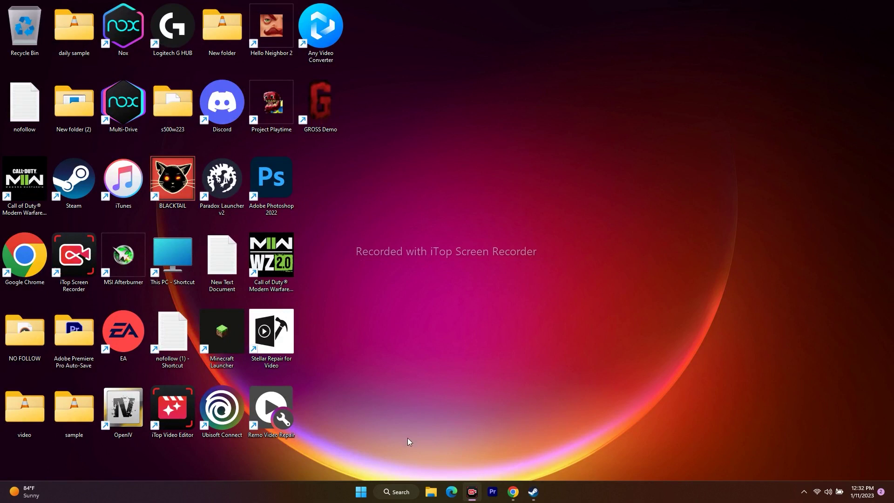
{"action": "left_click", "coordinate": [361, 492]}
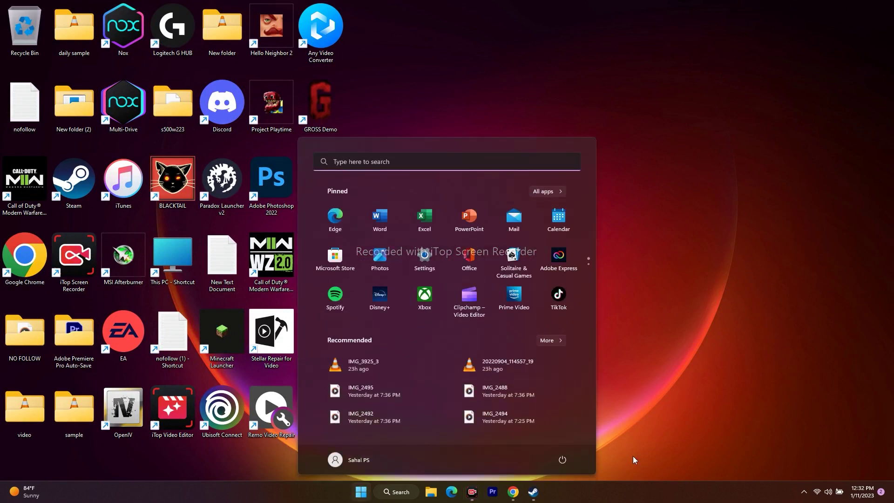
{"action": "left_click", "coordinate": [563, 462]}
{"action": "left_click", "coordinate": [688, 393]}
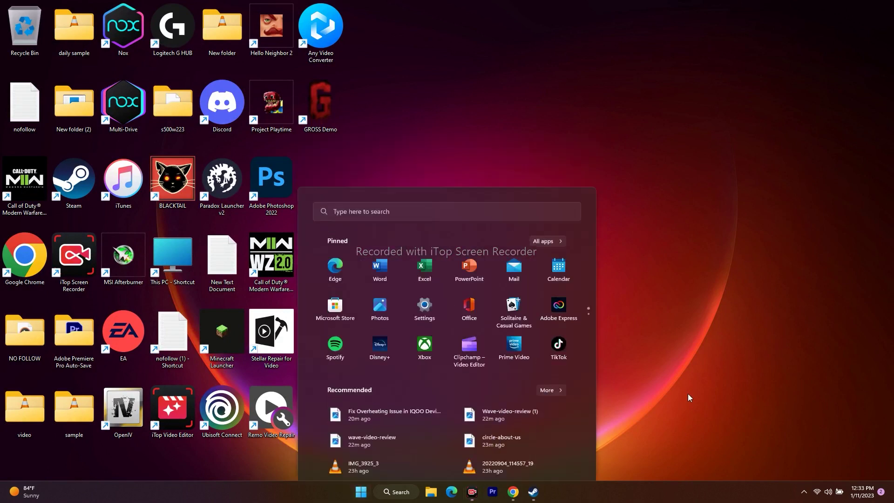
{"action": "left_click", "coordinate": [533, 492]}
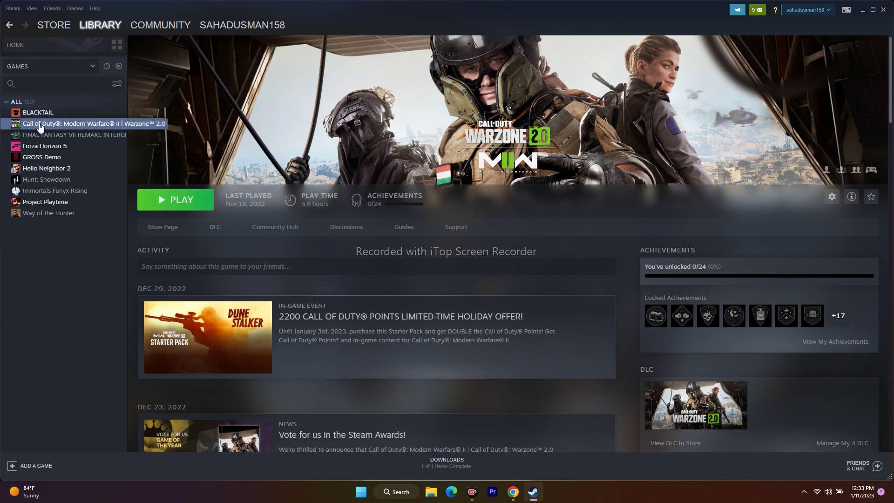
Open Modern Warfare II's Call of Duty HQ install folder from Properties > Local Files, maximized.
{"action": "right_click", "coordinate": [80, 123]}
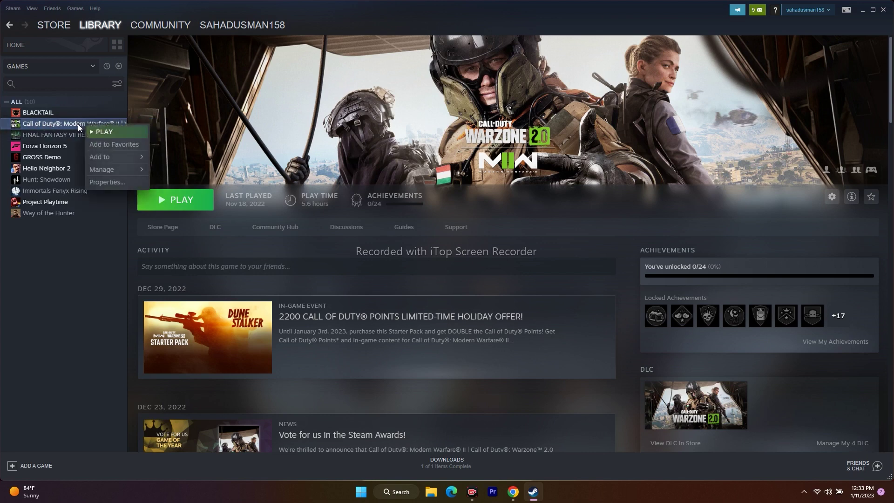
{"action": "left_click", "coordinate": [100, 183]}
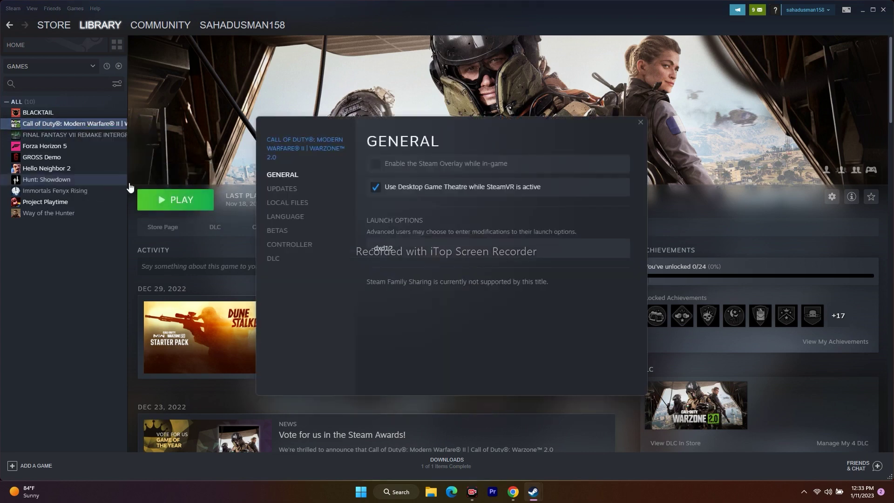
{"action": "left_click", "coordinate": [274, 203]}
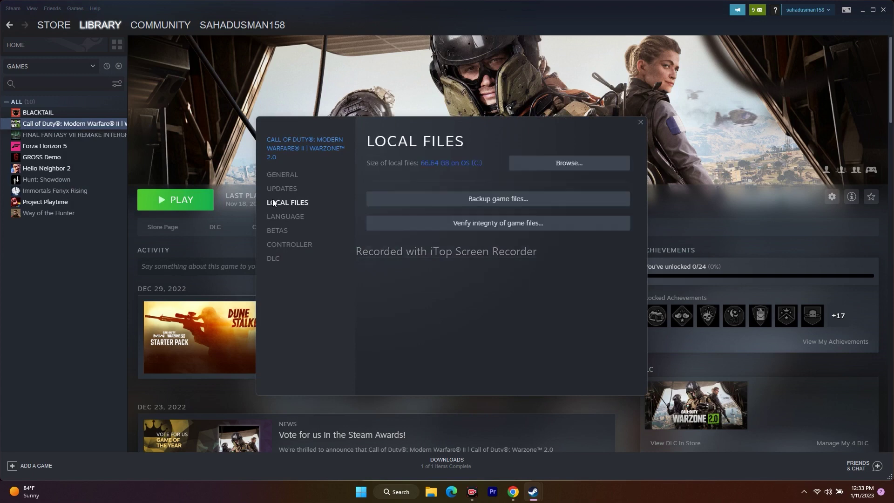
{"action": "left_click", "coordinate": [572, 165]}
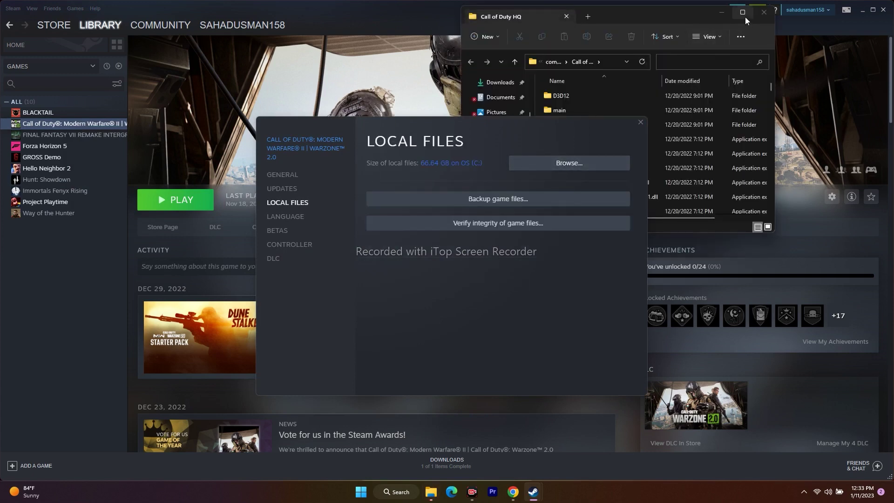
{"action": "left_click", "coordinate": [744, 14]}
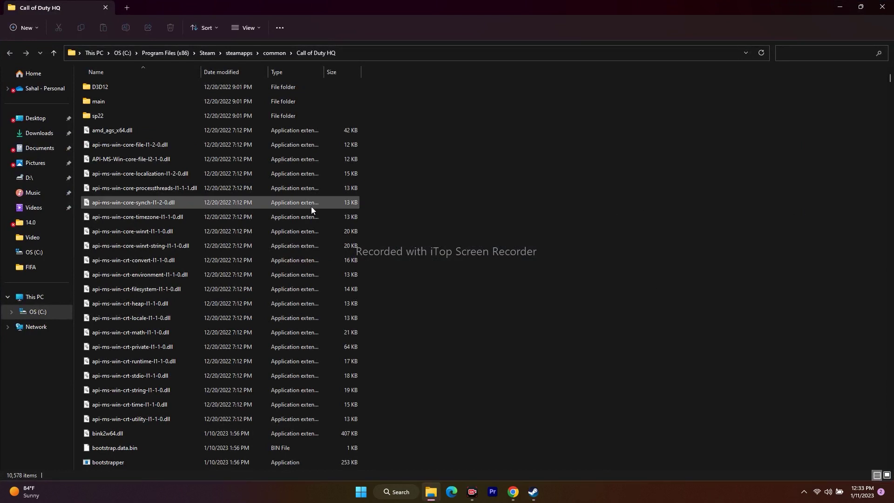
Make the cod executable always run as administrator from its Compatibility properties.
{"action": "scroll", "coordinate": [185, 243], "scroll_direction": "down", "scroll_amount": 4}
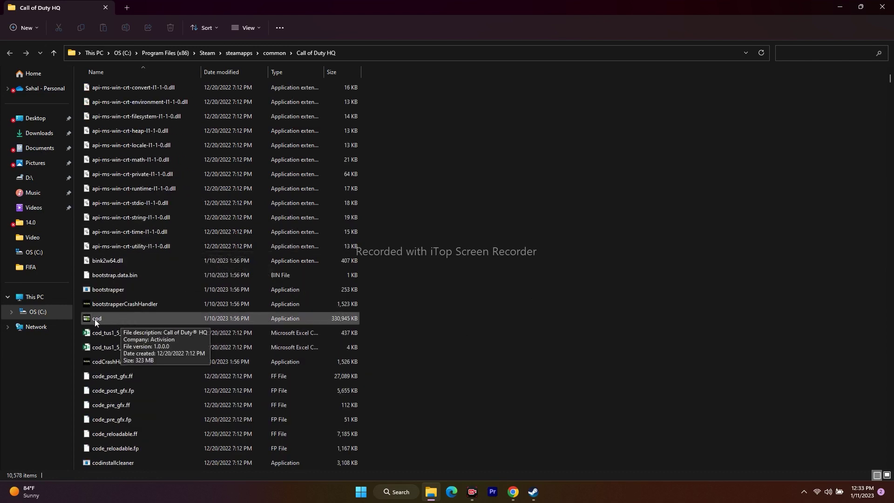
{"action": "left_click", "coordinate": [107, 318]}
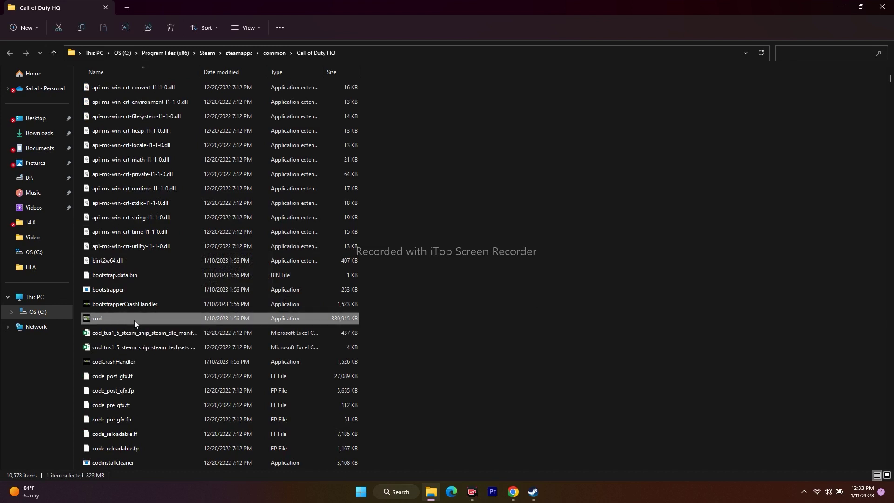
{"action": "right_click", "coordinate": [134, 320]}
{"action": "left_click", "coordinate": [172, 315]}
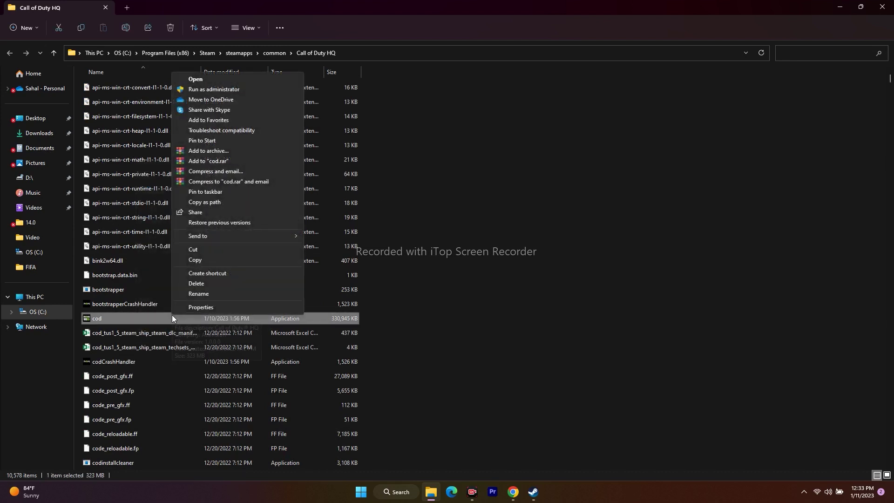
{"action": "left_click", "coordinate": [198, 307]}
{"action": "left_click", "coordinate": [261, 245]}
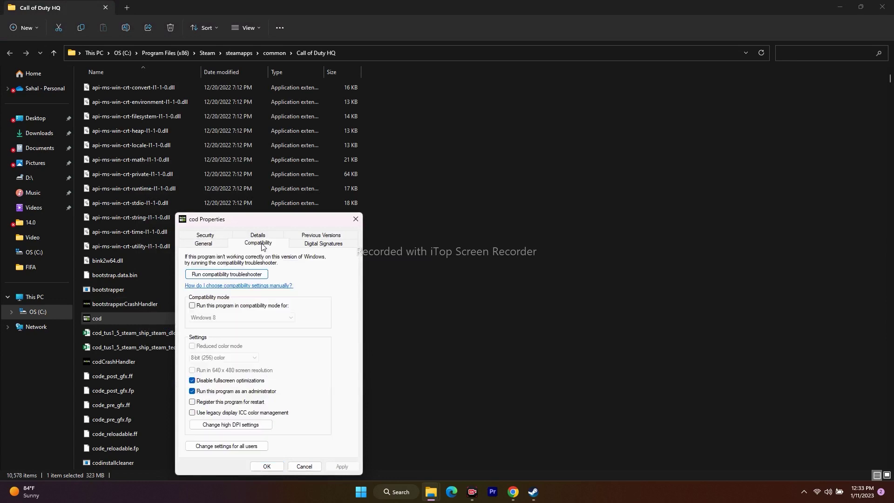
{"action": "left_click_drag", "start_coordinate": [281, 221], "coordinate": [517, 101]}
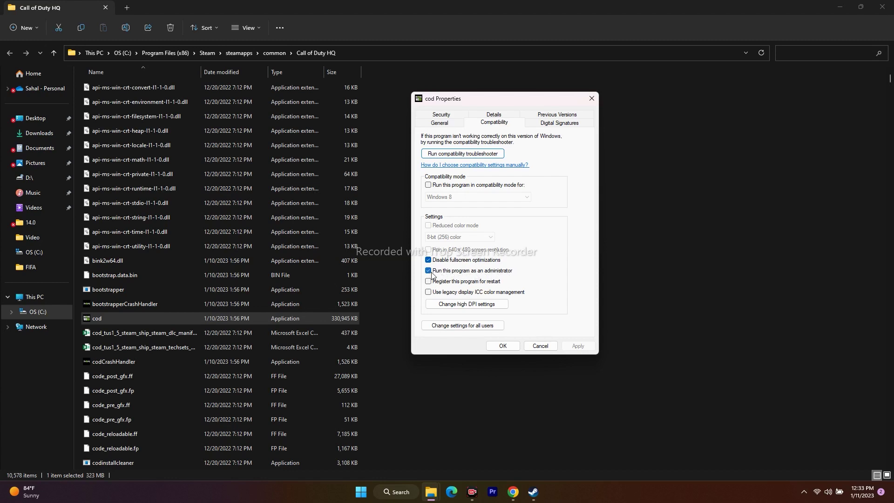
{"action": "left_click", "coordinate": [502, 345]}
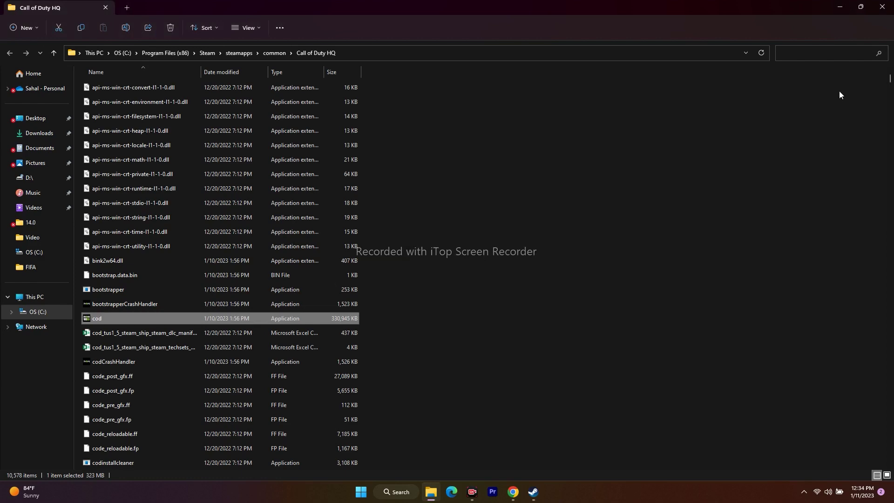
Close the folder and properties, then set Modern Warfare II to 'Always keep this game updated'.
{"action": "left_click", "coordinate": [889, 9]}
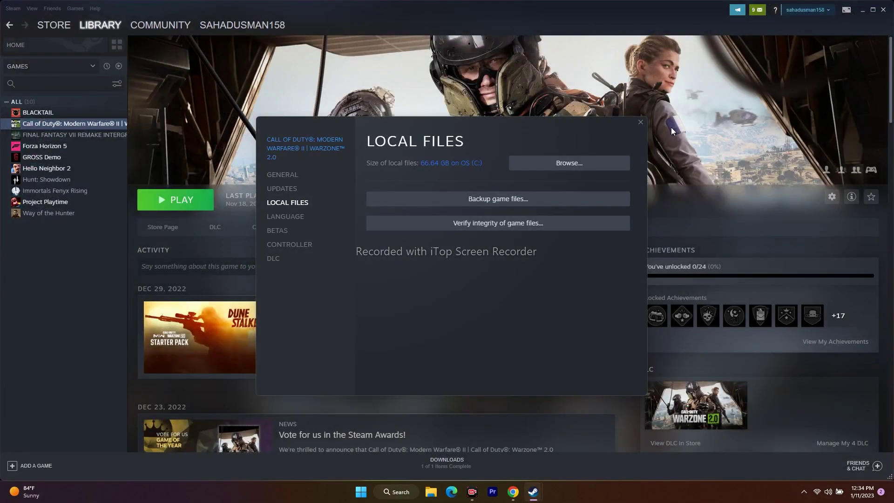
{"action": "left_click", "coordinate": [640, 123]}
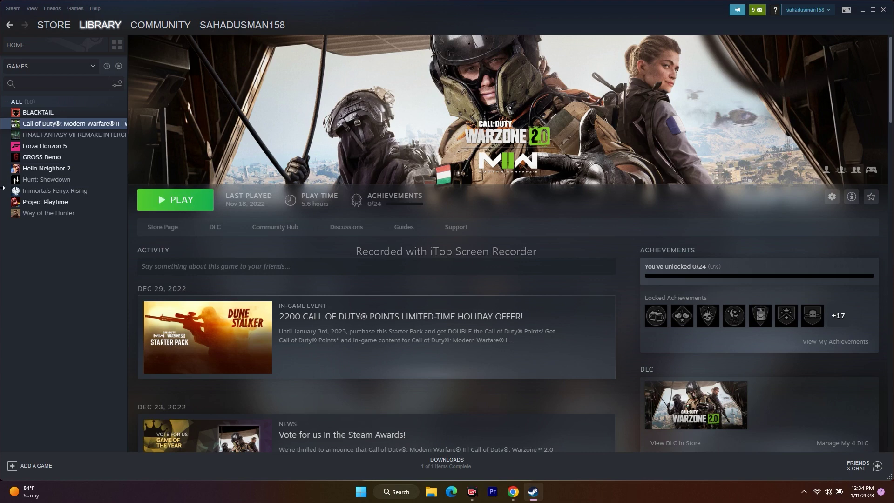
{"action": "right_click", "coordinate": [71, 125]}
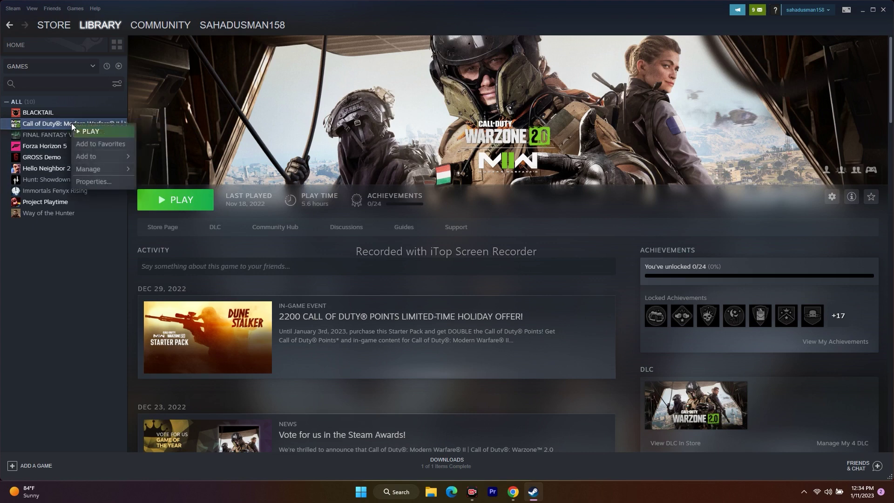
{"action": "left_click", "coordinate": [84, 181]}
{"action": "left_click", "coordinate": [280, 192]}
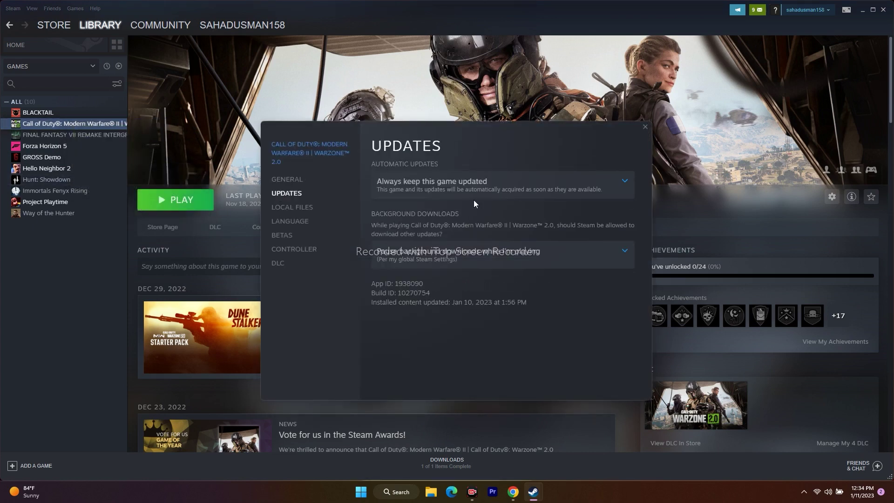
{"action": "left_click", "coordinate": [447, 183]}
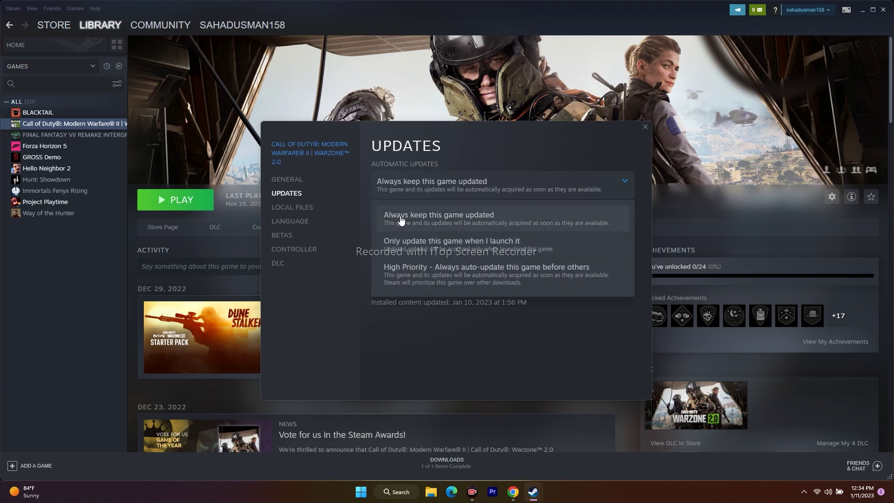
{"action": "left_click", "coordinate": [501, 216]}
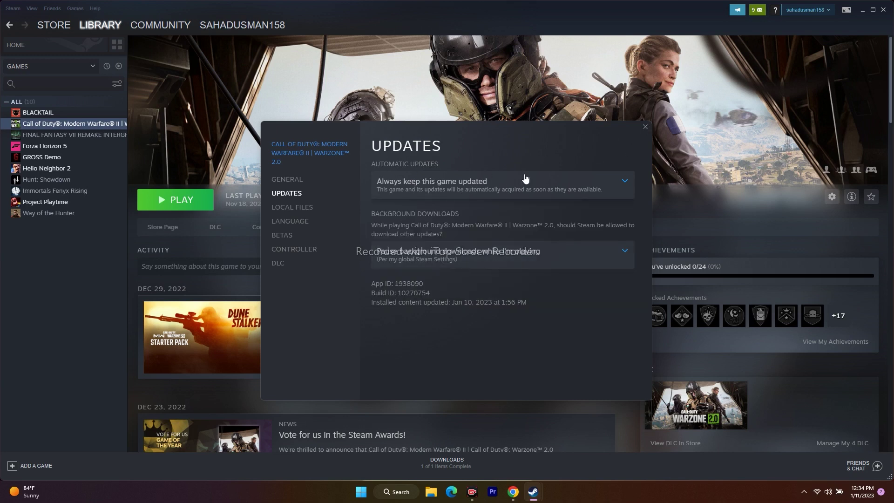
{"action": "left_click", "coordinate": [645, 126]}
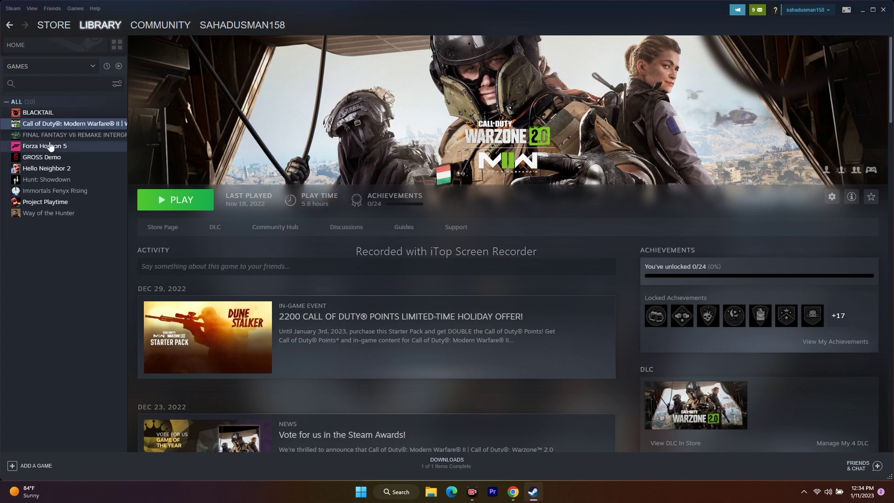
Reopen Modern Warfare II's Properties at Local Files, showing 66.64 GB on OS (C:).
{"action": "right_click", "coordinate": [47, 124]}
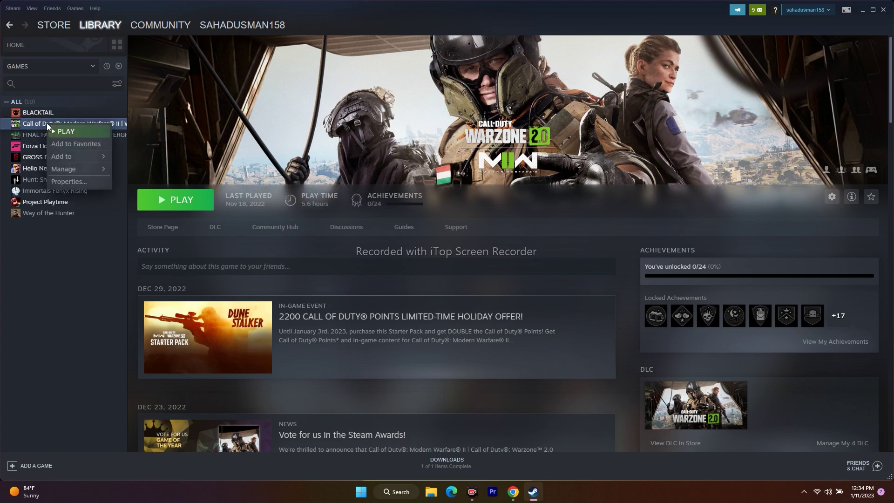
{"action": "left_click", "coordinate": [64, 182]}
{"action": "left_click", "coordinate": [298, 212]}
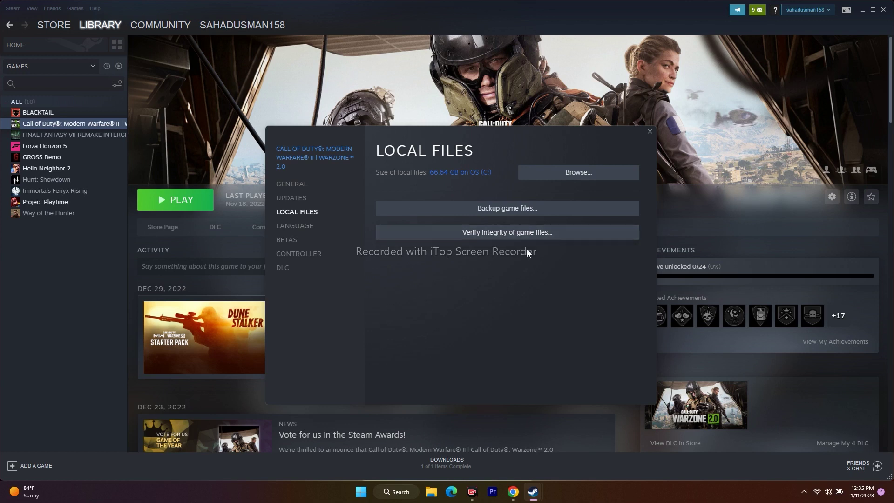
Close Steam's properties, minimize Steam, and open Control Panel's Windows Defender Firewall page.
{"action": "left_click", "coordinate": [647, 133]}
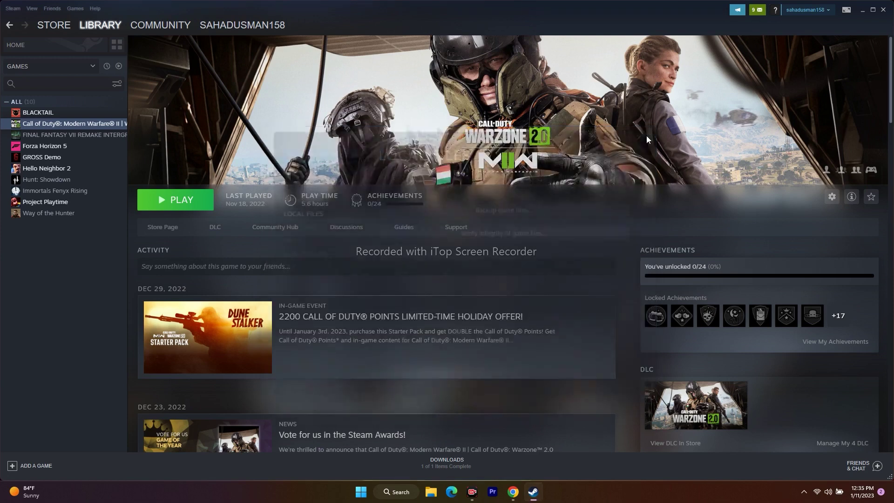
{"action": "left_click", "coordinate": [863, 9]}
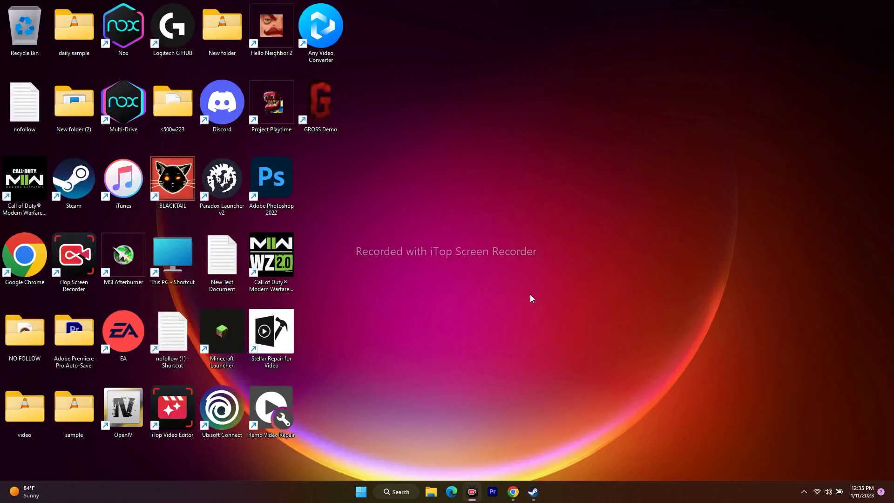
{"action": "left_click", "coordinate": [401, 493]}
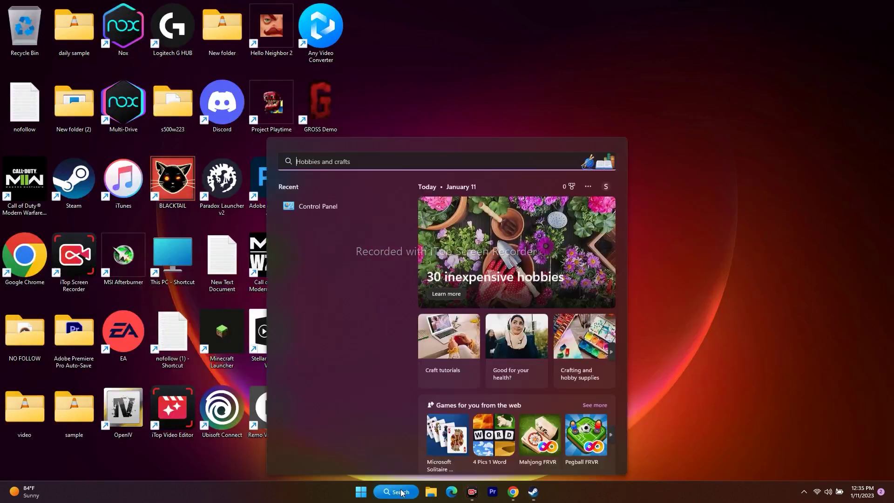
{"action": "left_click", "coordinate": [343, 208]}
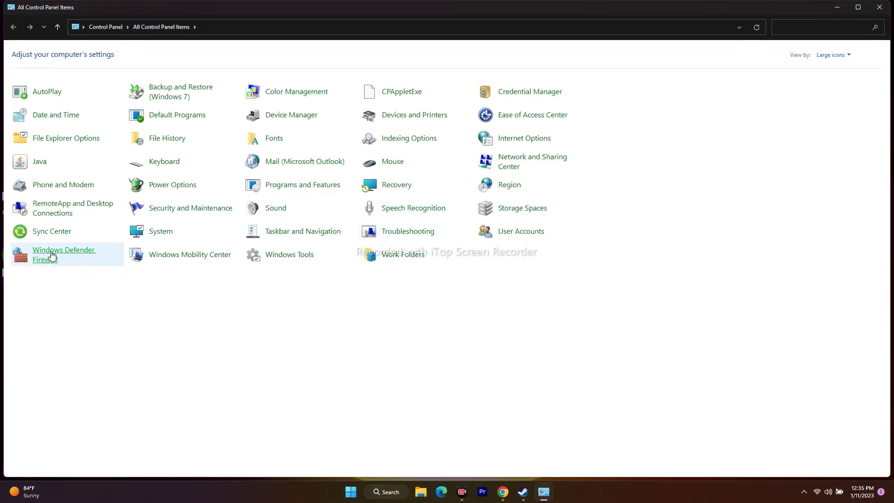
{"action": "left_click", "coordinate": [53, 255]}
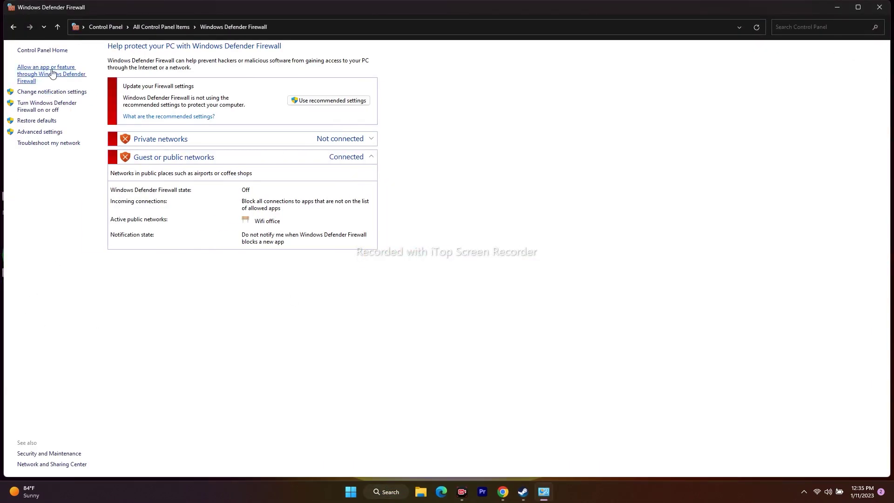
Open the firewall's allowed apps list, review it, and start allowing another app.
{"action": "left_click", "coordinate": [47, 71]}
{"action": "scroll", "coordinate": [414, 136], "scroll_direction": "down", "scroll_amount": 8}
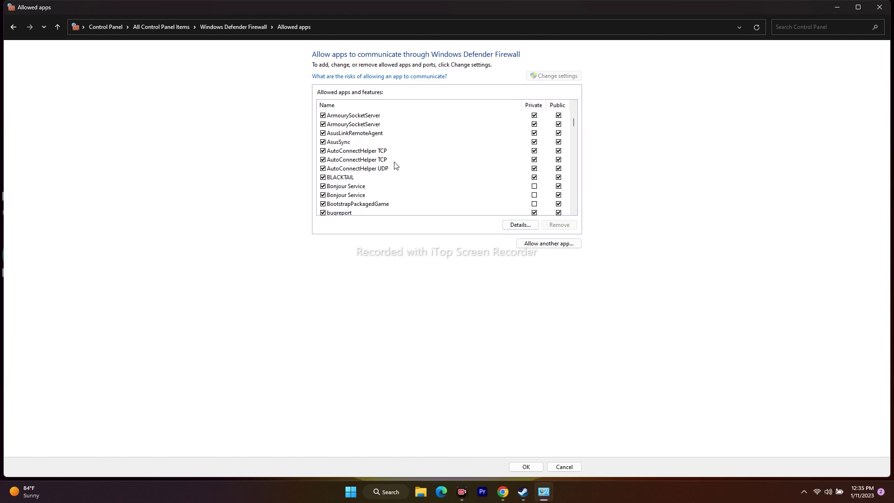
{"action": "scroll", "coordinate": [394, 166], "scroll_direction": "down", "scroll_amount": 8}
{"action": "scroll", "coordinate": [395, 166], "scroll_direction": "down", "scroll_amount": 8}
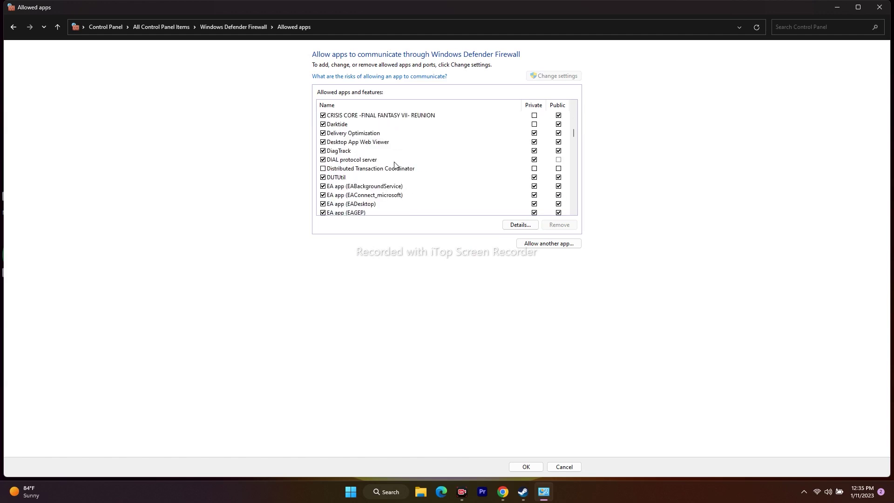
{"action": "scroll", "coordinate": [395, 166], "scroll_direction": "down", "scroll_amount": 1}
{"action": "scroll", "coordinate": [372, 168], "scroll_direction": "up", "scroll_amount": 15}
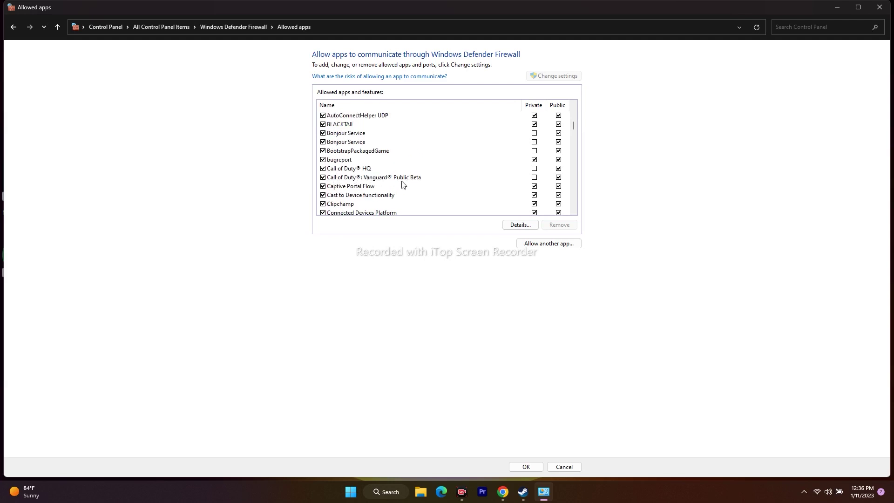
{"action": "left_click", "coordinate": [546, 246]}
Browse from This PC into OS (C:) and the Program Files (x86) folder.
{"action": "left_click", "coordinate": [514, 291]}
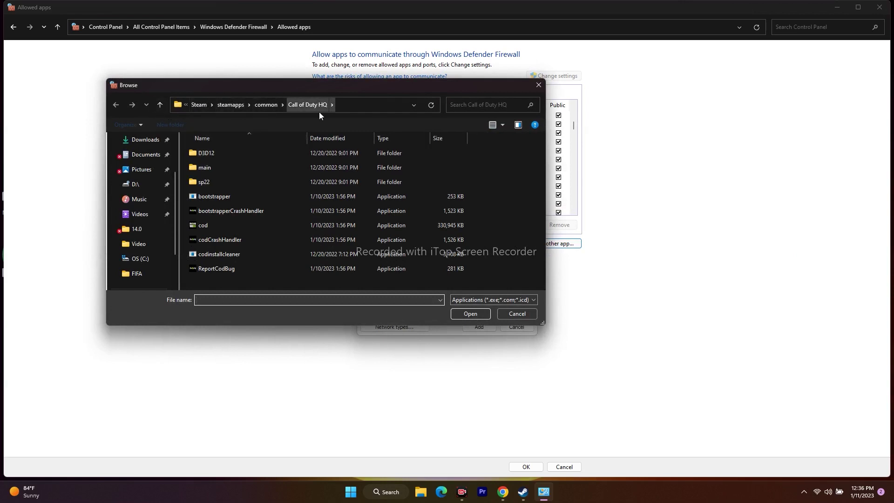
{"action": "scroll", "coordinate": [156, 215], "scroll_direction": "down", "scroll_amount": 1}
{"action": "left_click", "coordinate": [141, 258]}
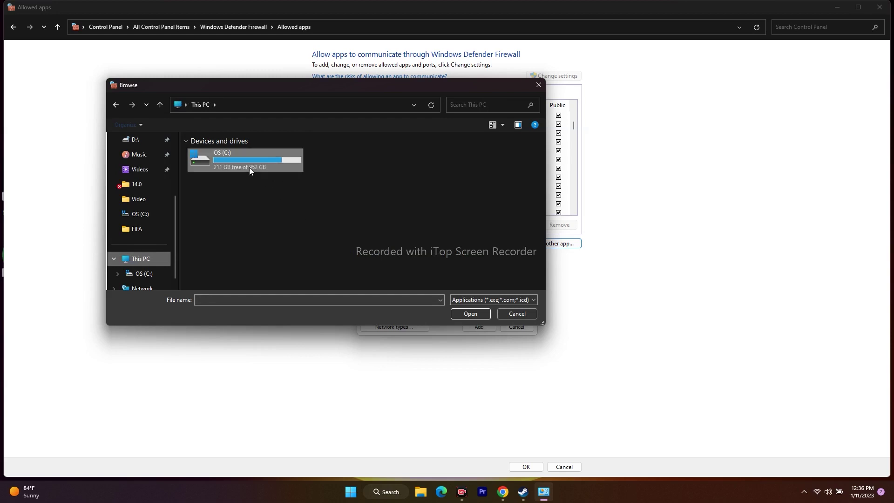
{"action": "double_click", "coordinate": [247, 161]}
{"action": "scroll", "coordinate": [244, 208], "scroll_direction": "down", "scroll_amount": 5}
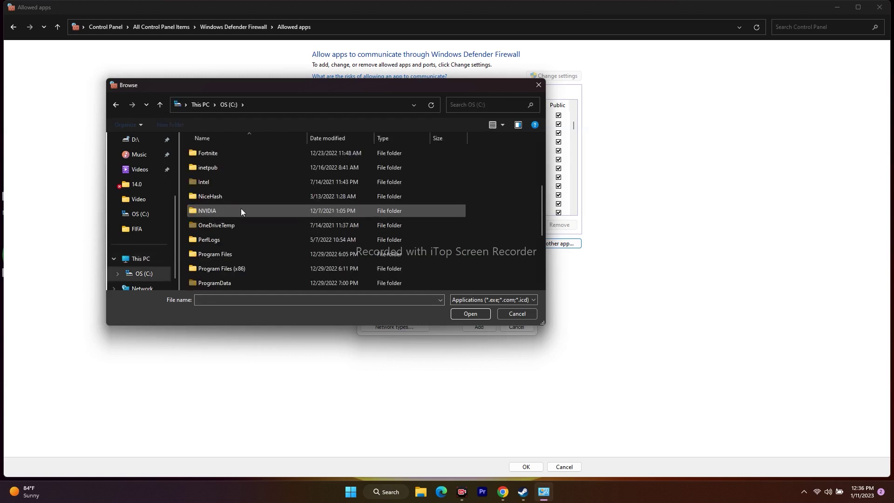
{"action": "double_click", "coordinate": [243, 225]}
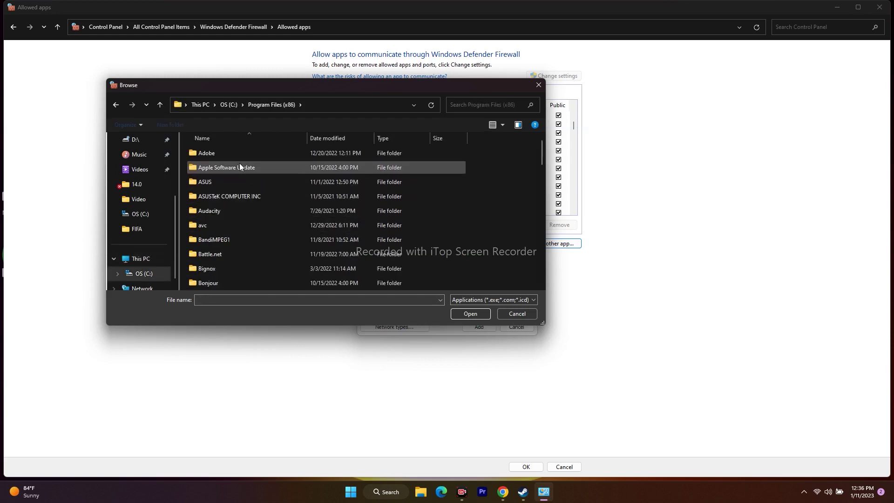
Go into Steam\steamapps\common\Call of Duty HQ and select the cod program.
{"action": "scroll", "coordinate": [234, 226], "scroll_direction": "down", "scroll_amount": 5}
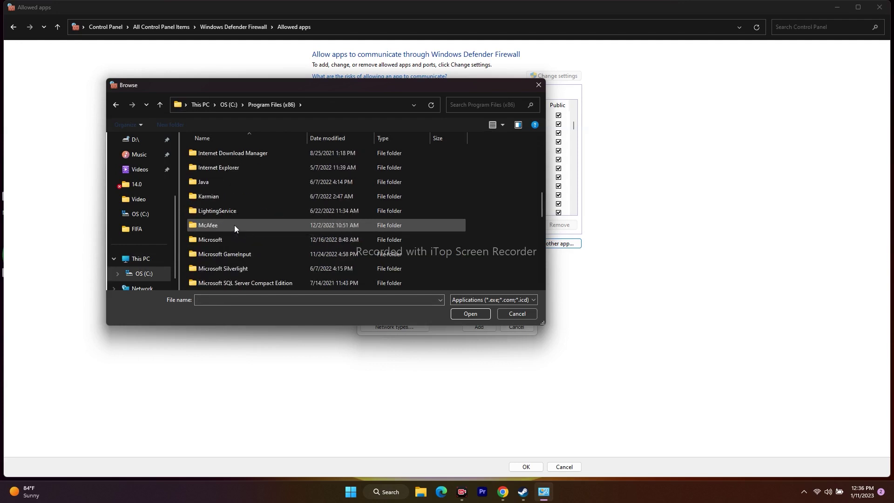
{"action": "scroll", "coordinate": [234, 225], "scroll_direction": "down", "scroll_amount": 7}
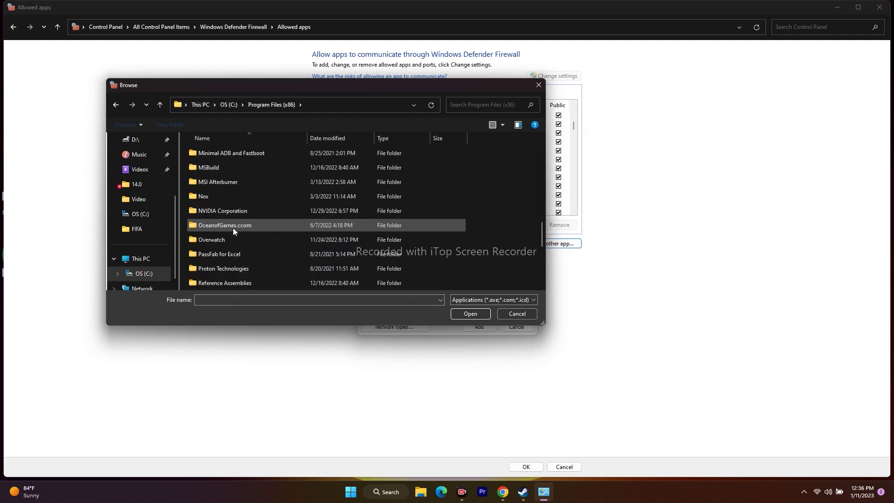
{"action": "double_click", "coordinate": [216, 254]}
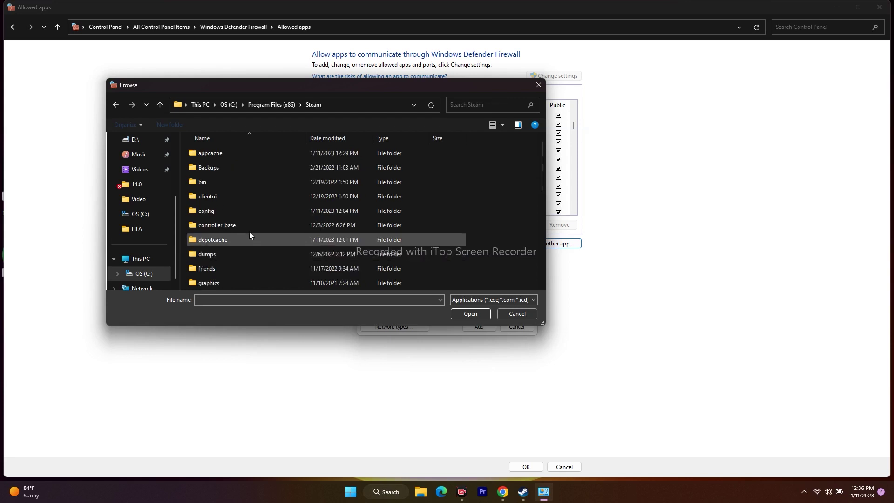
{"action": "scroll", "coordinate": [248, 189], "scroll_direction": "down", "scroll_amount": 5}
{"action": "double_click", "coordinate": [233, 225]}
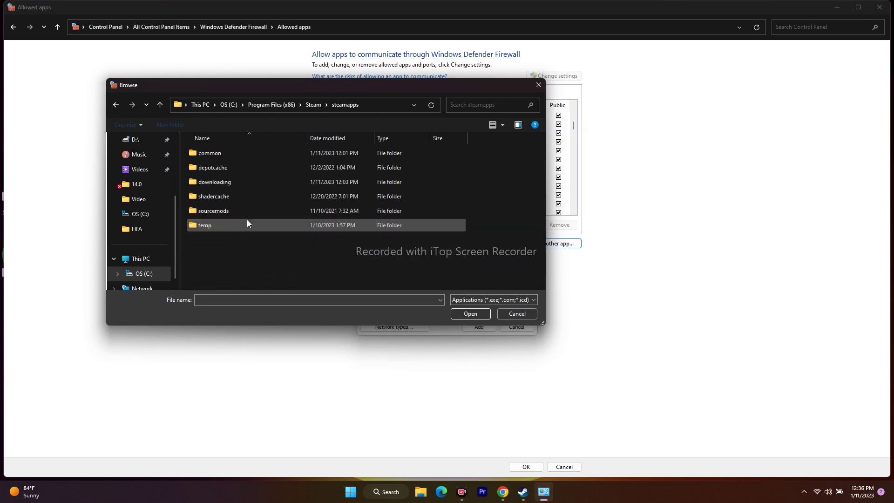
{"action": "double_click", "coordinate": [247, 156]}
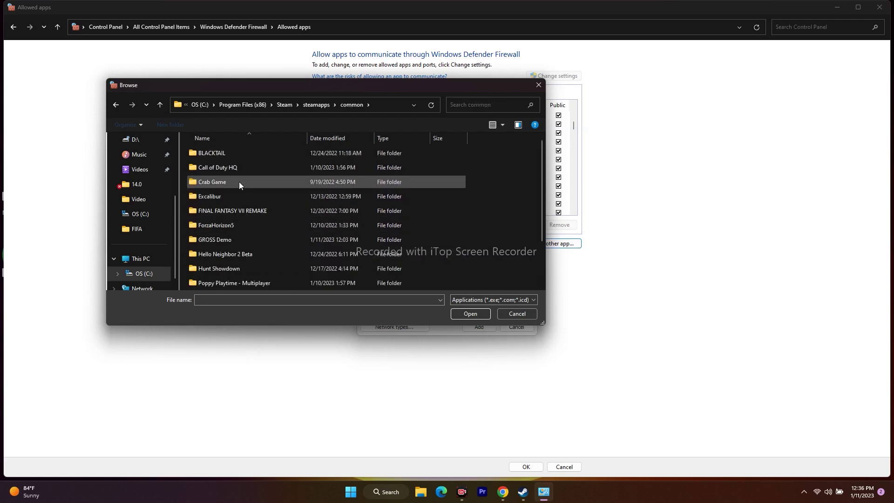
{"action": "double_click", "coordinate": [242, 166]}
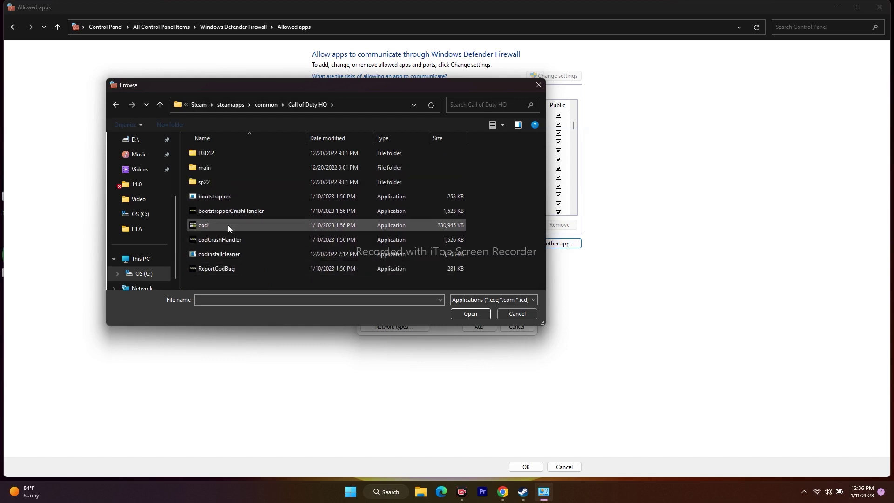
{"action": "left_click", "coordinate": [246, 227]}
Try adding cod to the allowed apps, dismiss the already-an-exception error, and return to Steam.
{"action": "left_click", "coordinate": [467, 318]}
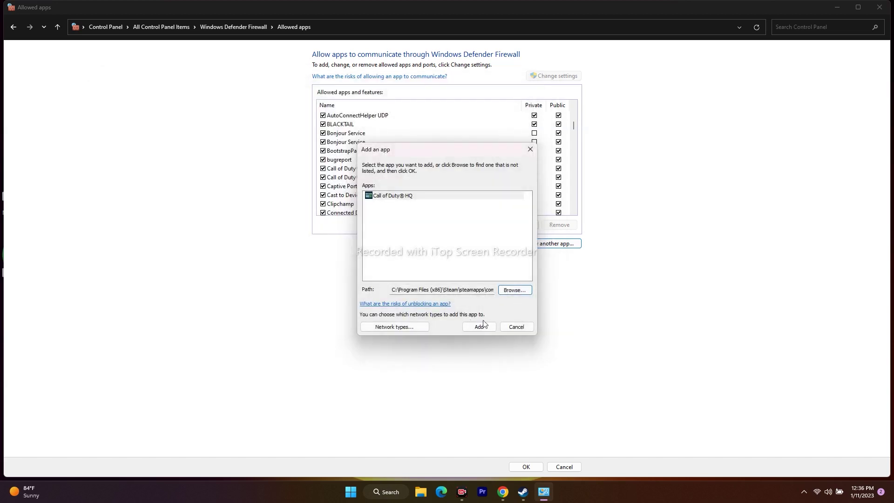
{"action": "left_click", "coordinate": [480, 326]}
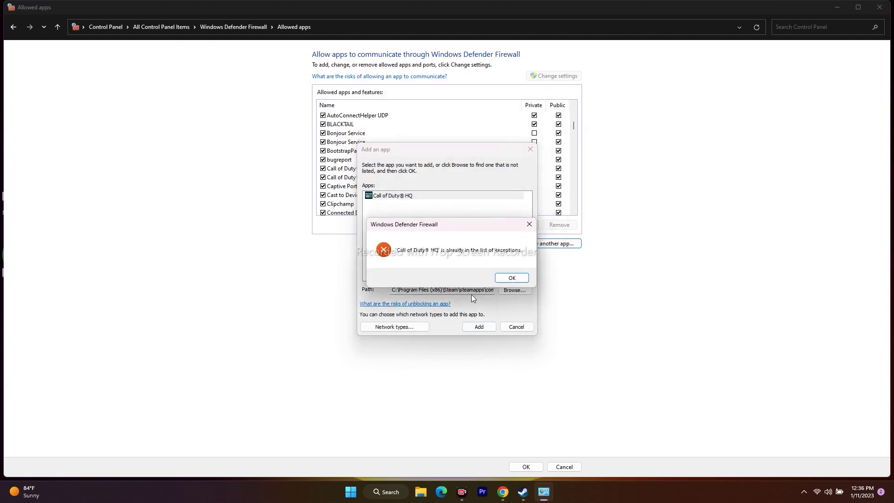
{"action": "left_click", "coordinate": [514, 279]}
{"action": "left_click", "coordinate": [530, 149]}
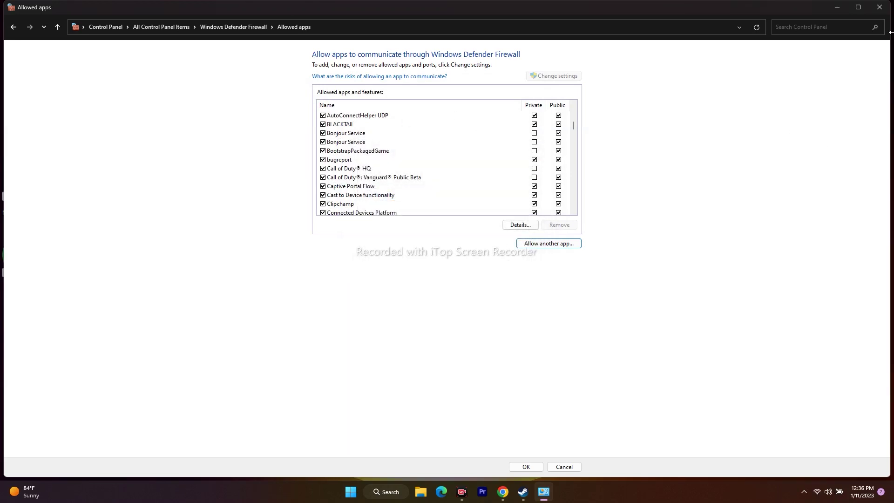
{"action": "left_click", "coordinate": [880, 7]}
{"action": "left_click", "coordinate": [533, 491]}
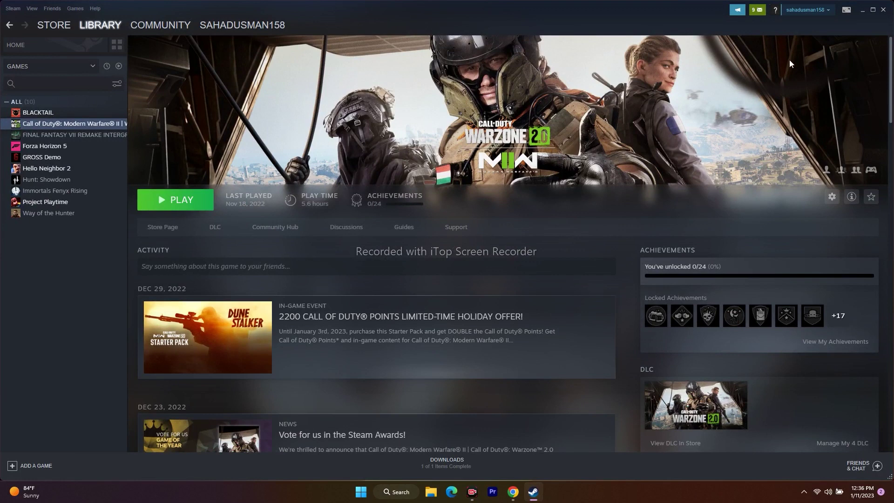
Search automatically for a newer NVIDIA GeForce RTX 2080 with Max-Q Design driver in Device Manager.
{"action": "left_click", "coordinate": [861, 10]}
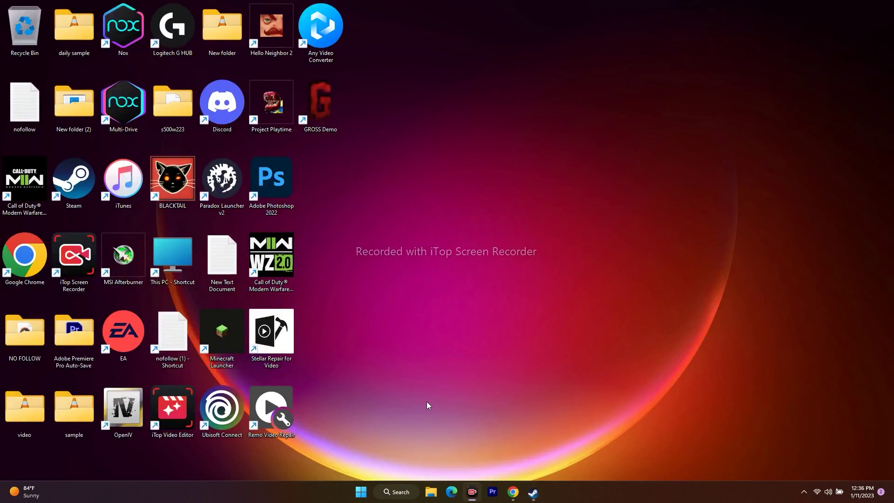
{"action": "right_click", "coordinate": [361, 491]}
{"action": "left_click", "coordinate": [361, 288]}
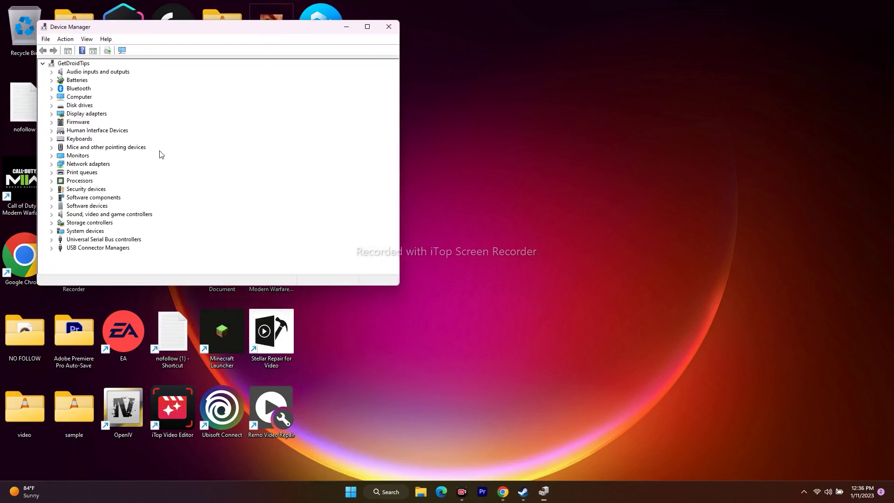
{"action": "left_click", "coordinate": [52, 113]}
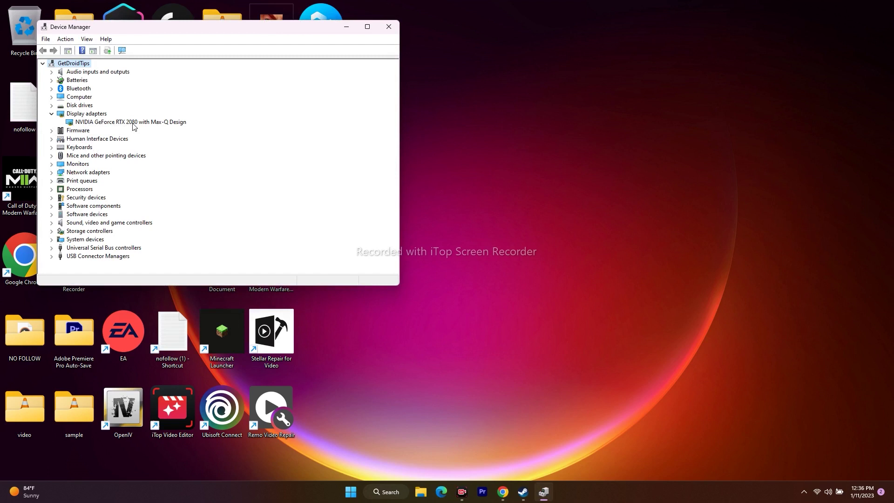
{"action": "right_click", "coordinate": [163, 125]}
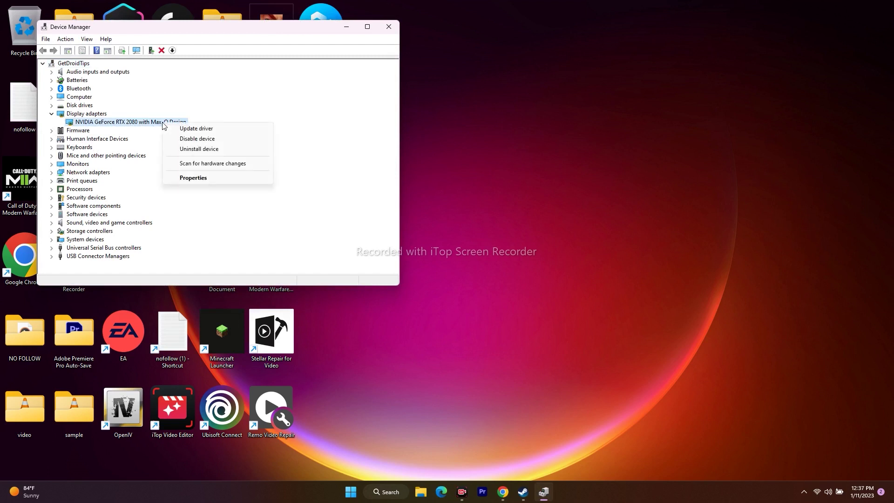
{"action": "left_click", "coordinate": [191, 129]}
{"action": "left_click", "coordinate": [141, 136]}
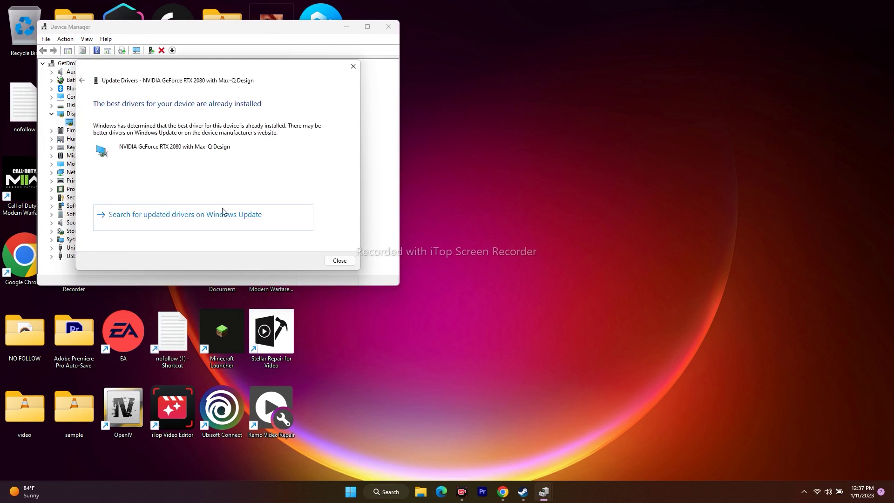
{"action": "left_click", "coordinate": [353, 66]}
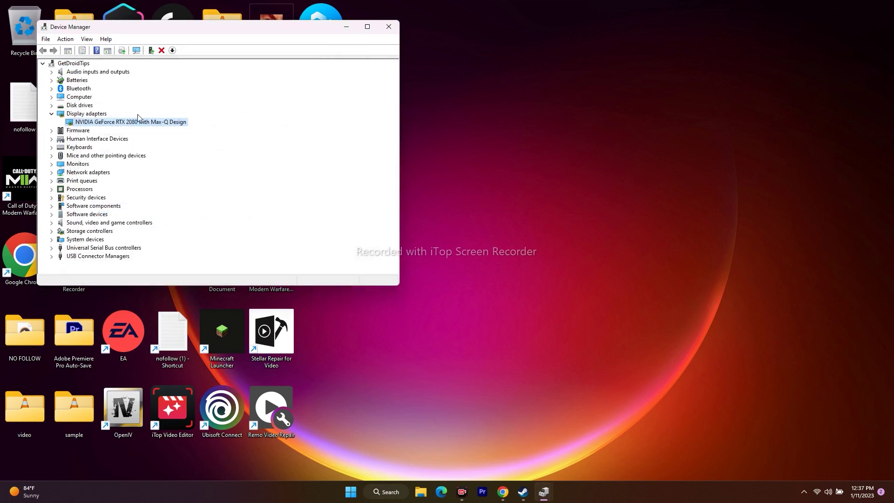
{"action": "left_click", "coordinate": [51, 114]}
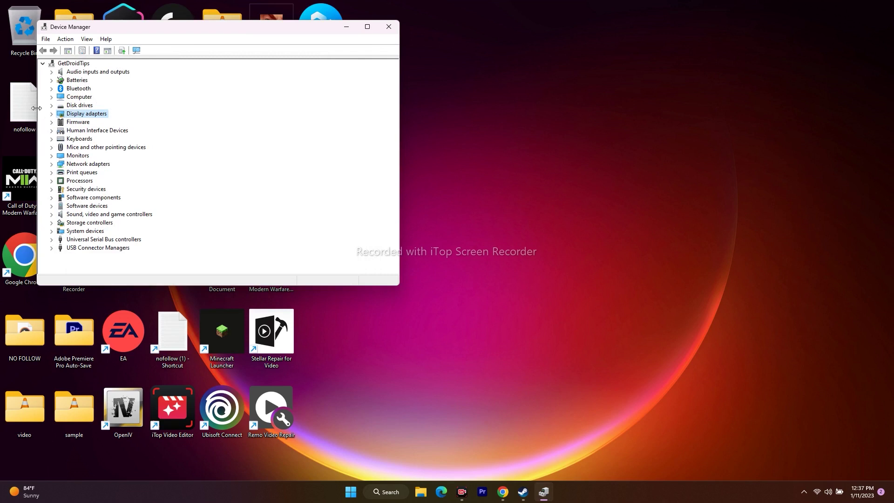
Check the RTX 2080's Driver tab (version 30.0.15.1278, no rollback), then close Device Manager.
{"action": "left_click", "coordinate": [51, 115]}
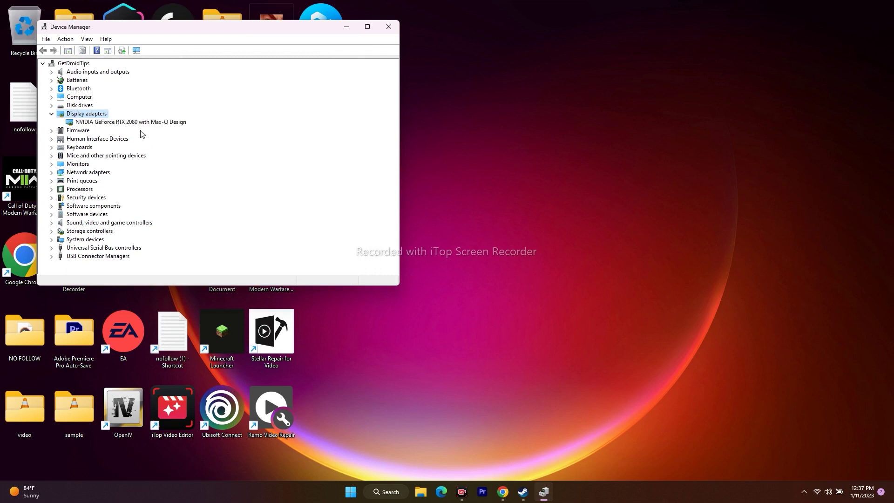
{"action": "left_click", "coordinate": [158, 124]}
{"action": "right_click", "coordinate": [168, 124]}
{"action": "left_click", "coordinate": [199, 179]}
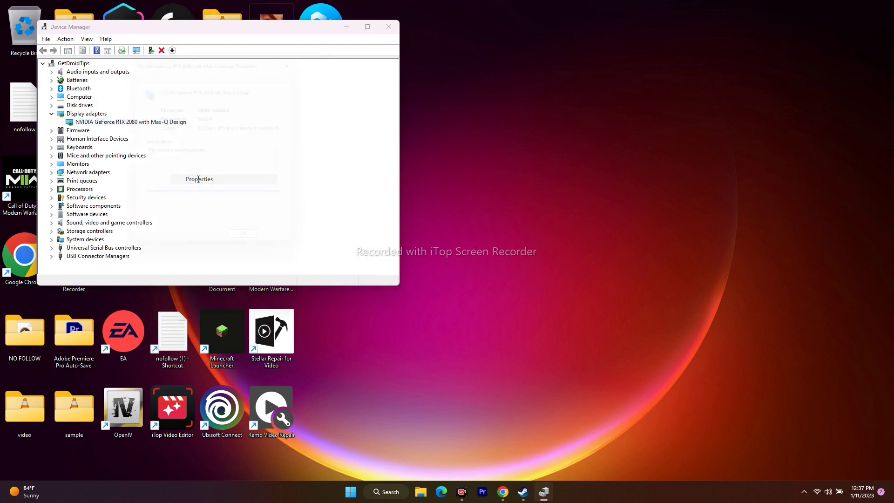
{"action": "left_click", "coordinate": [161, 70]}
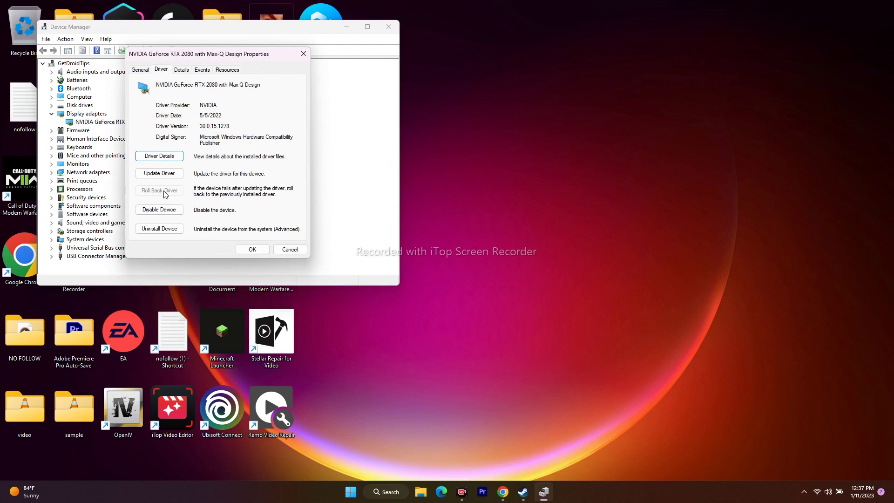
{"action": "left_click", "coordinate": [252, 249]}
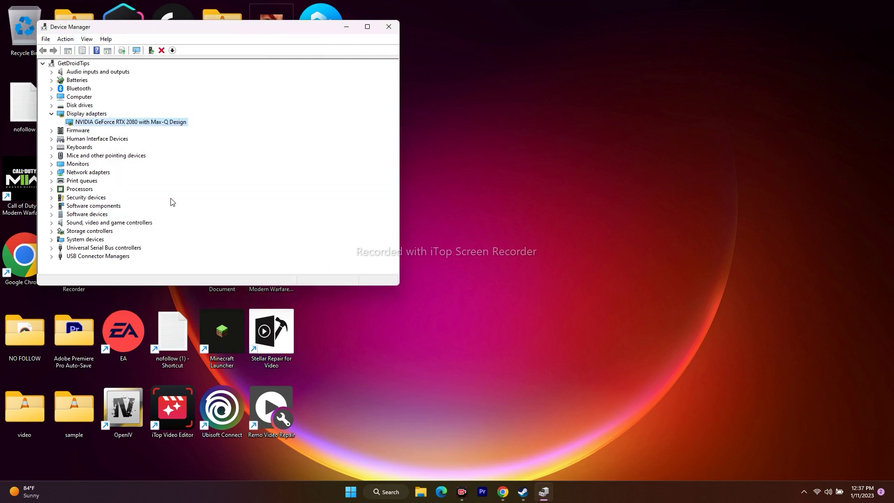
{"action": "left_click", "coordinate": [51, 114]}
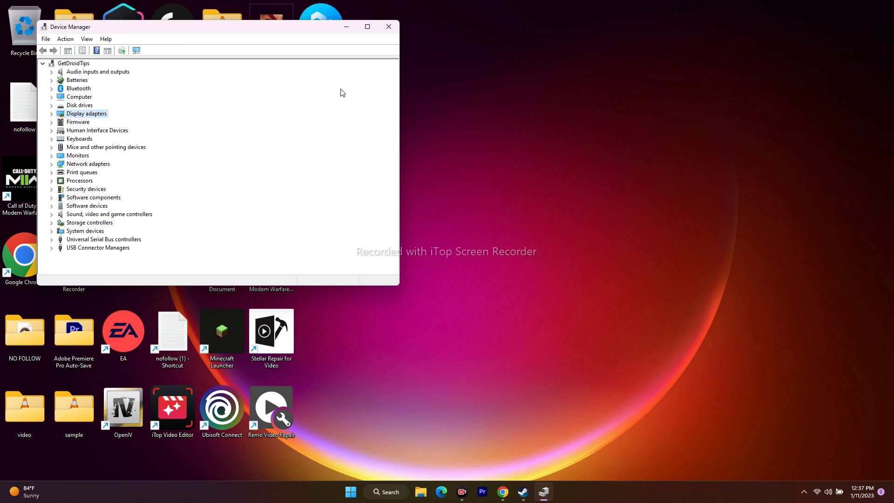
{"action": "left_click", "coordinate": [390, 27]}
{"action": "left_click", "coordinate": [533, 491]}
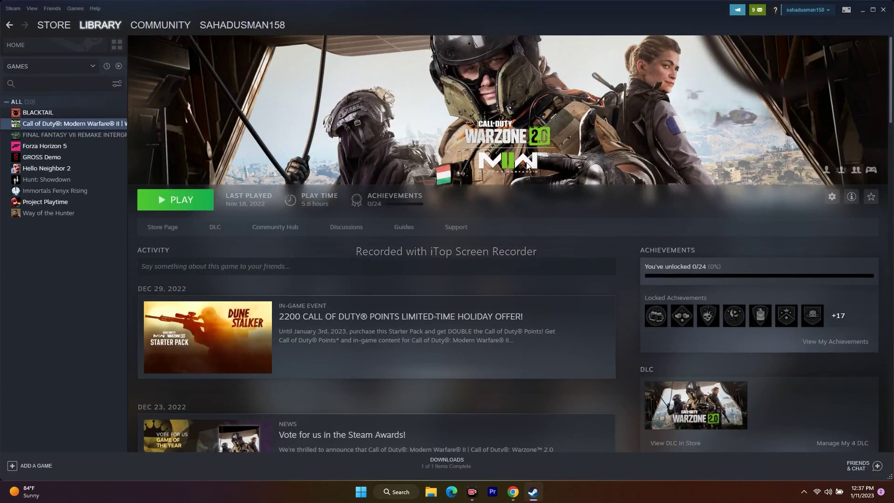